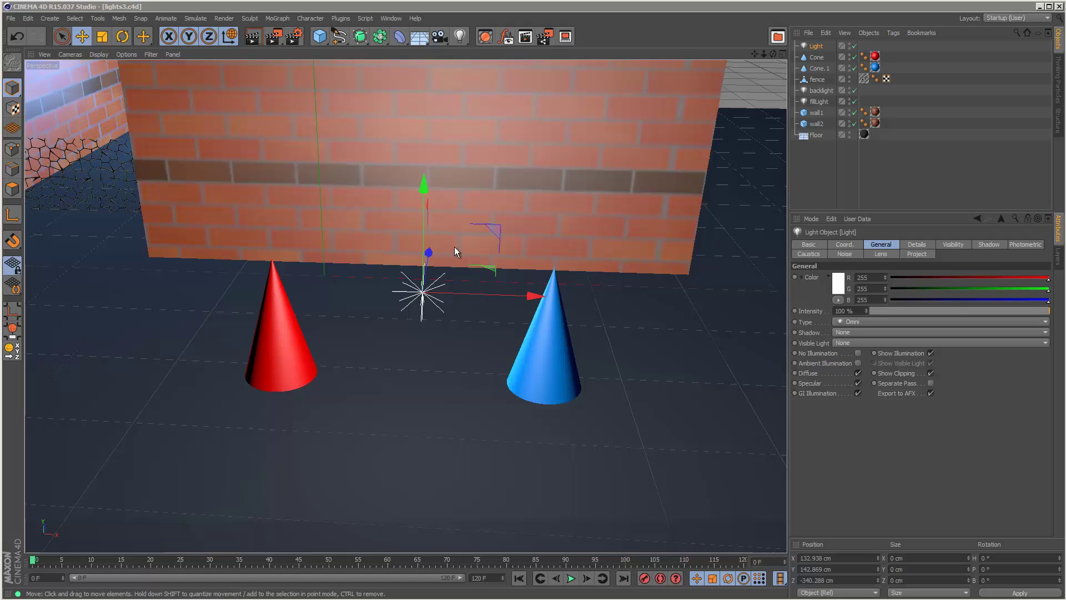
Step: Drag the omni light up, back and sideways to about X 139.443 cm, Z -483.611 cm, between the cones
left_click_drag(419, 224, 428, 261)
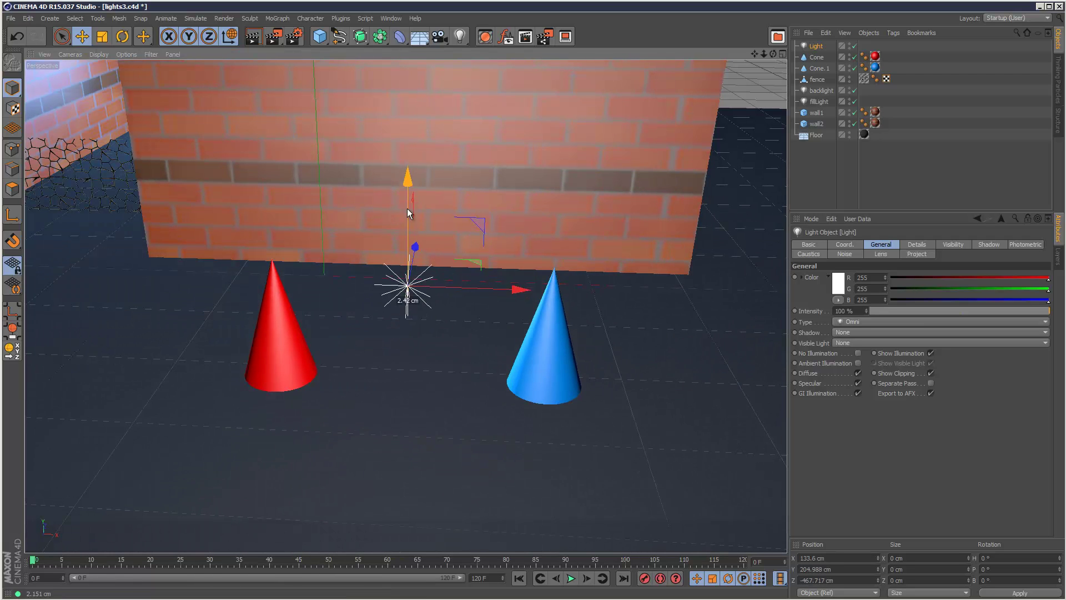
left_click_drag(408, 208, 408, 149)
left_click_drag(457, 242, 240, 248)
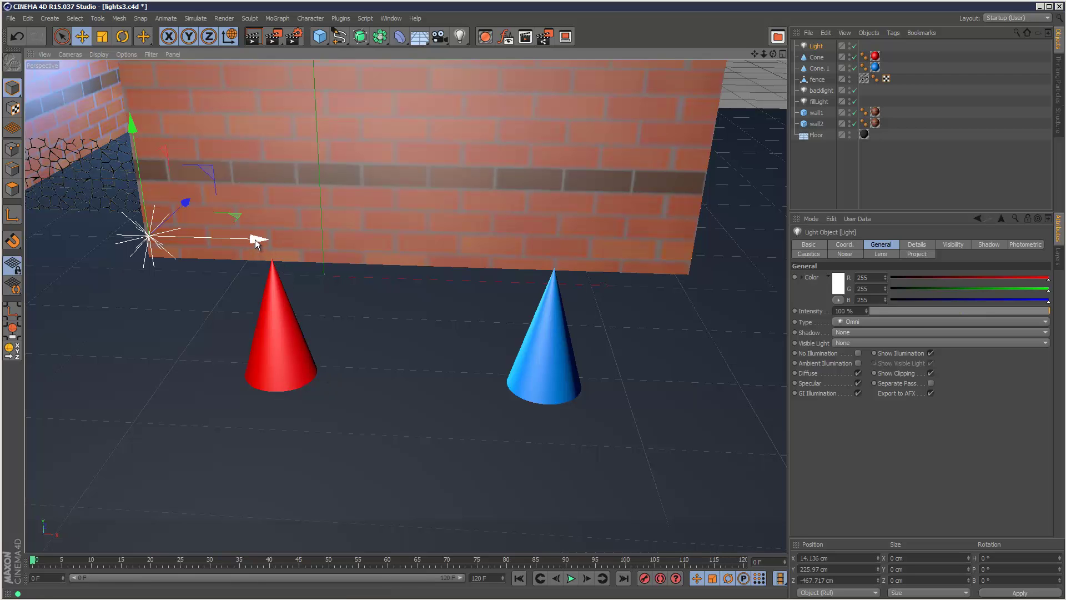
left_click_drag(255, 239, 701, 250)
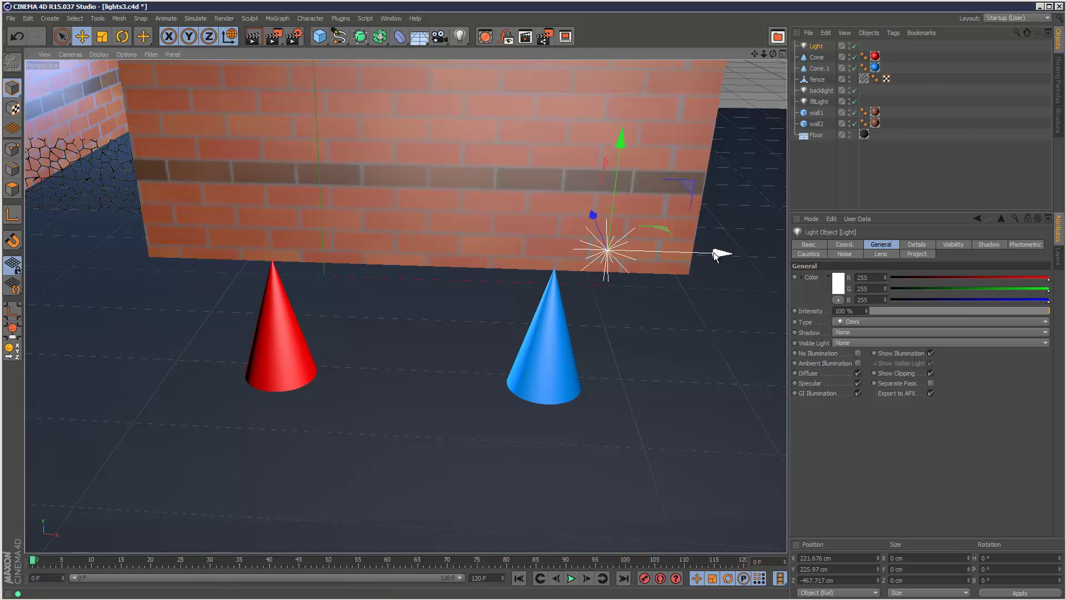
left_click_drag(718, 250, 488, 253)
mouse_move(427, 211)
left_mouse_down()
mouse_move(426, 269)
mouse_move(425, 223)
left_mouse_up()
Step: In the four-view layout, move the light forward in the Top view, then return to Perspective
left_click(783, 54)
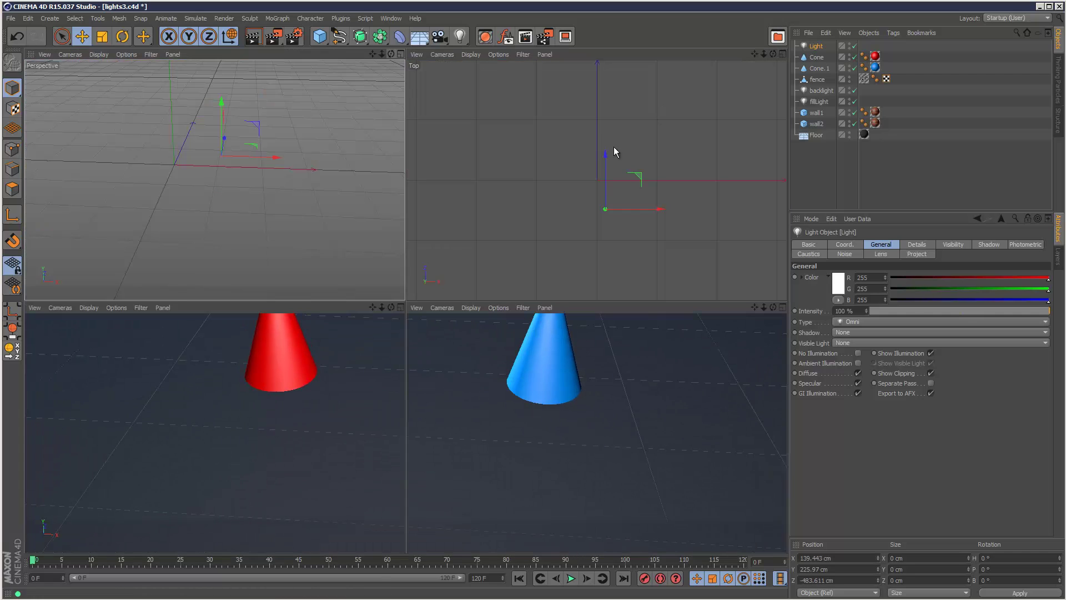
left_click_drag(607, 173, 578, 231)
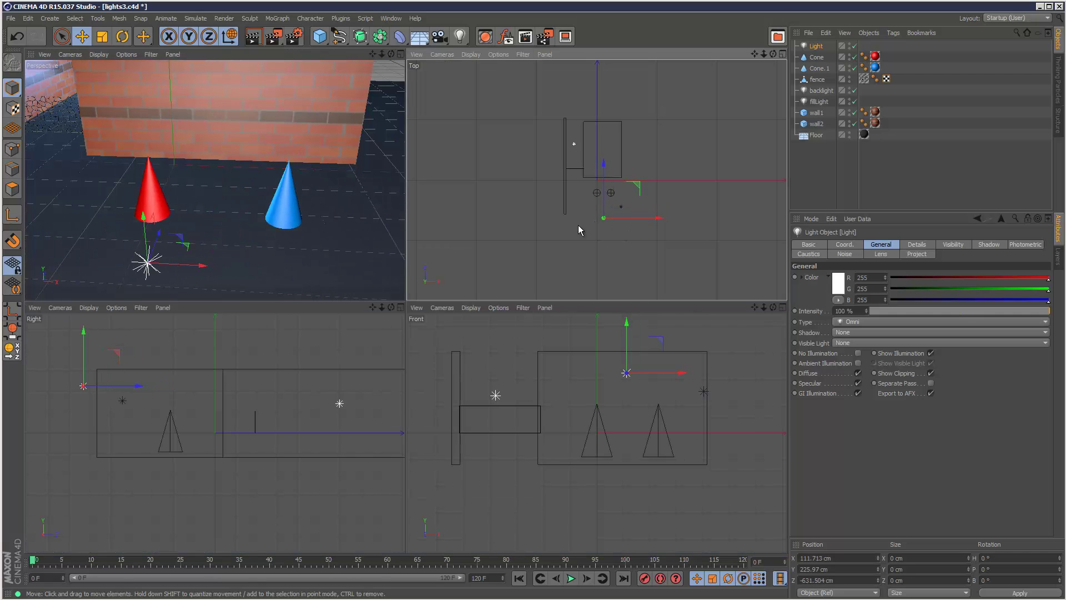
left_click(400, 54)
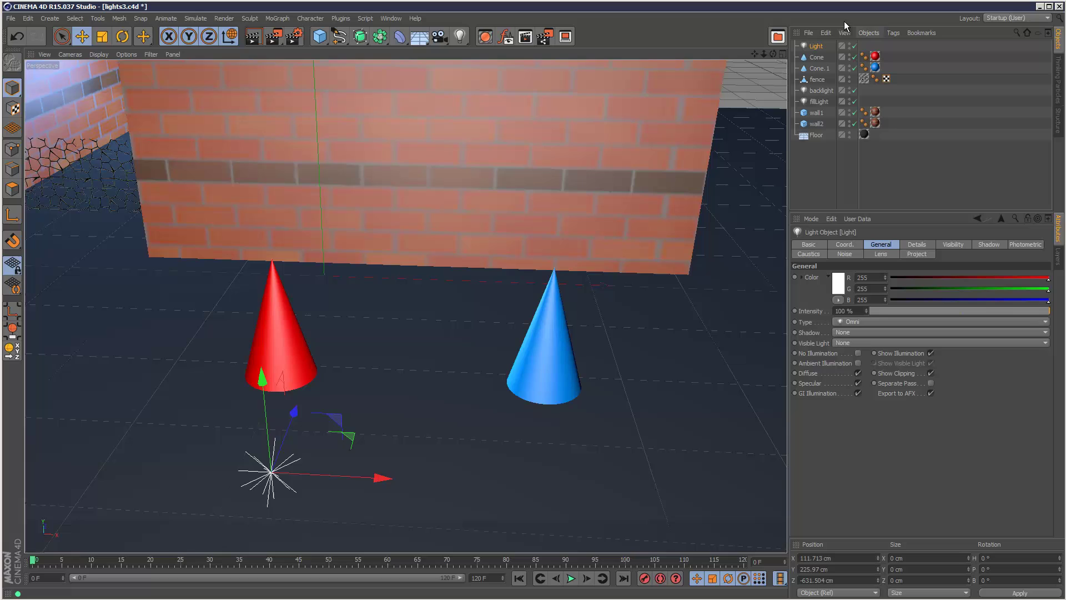
Step: Give the light Raytraced (Hard) shadows and test-render the cones' shadows
left_click(842, 336)
left_click(876, 368)
left_click(253, 37)
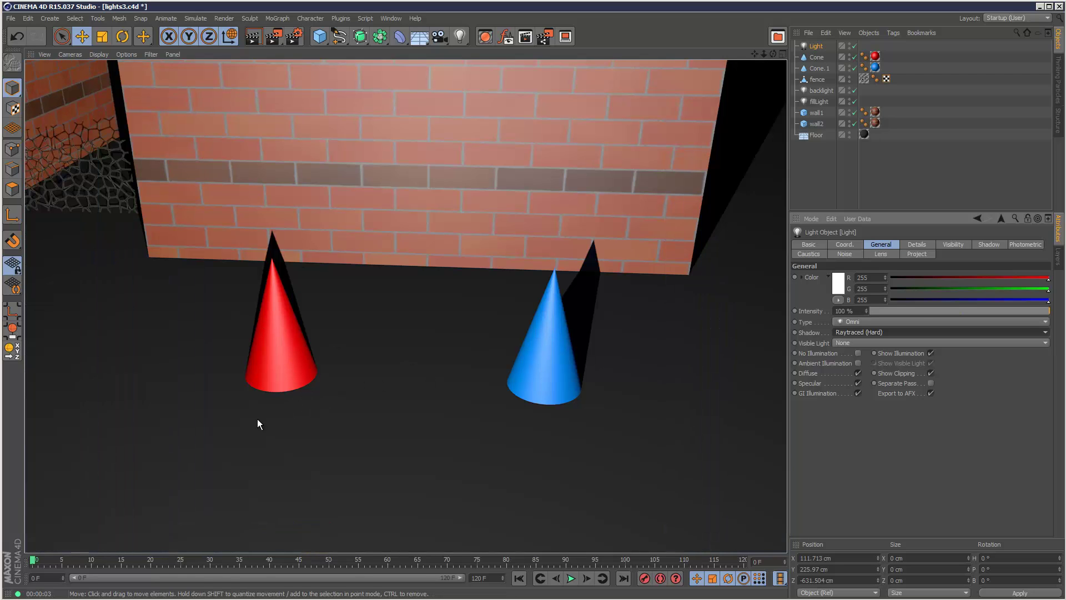
left_click_drag(763, 56, 766, 62)
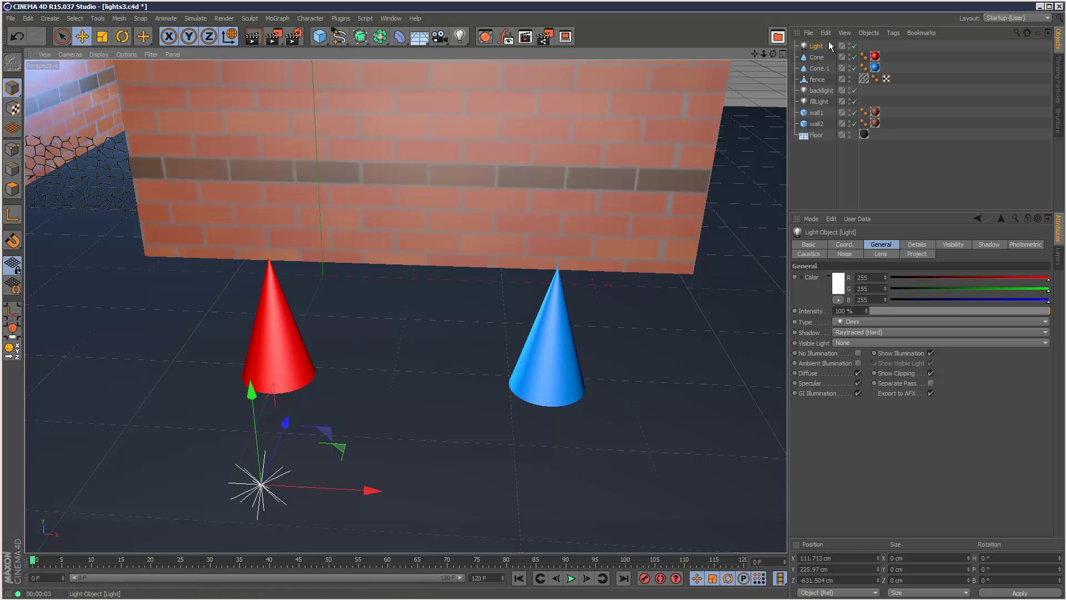
Step: Make the light Infinite and raise it to about X 101.382, Y 291.897 cm near the wall's left side
left_click(865, 320)
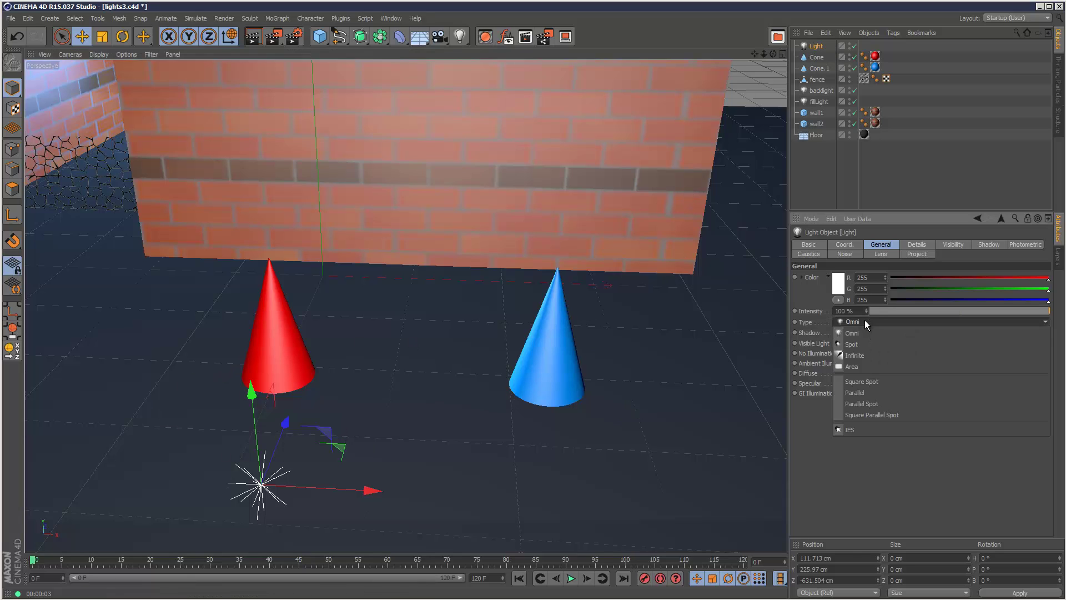
left_click(883, 356)
left_click_drag(280, 473, 218, 175)
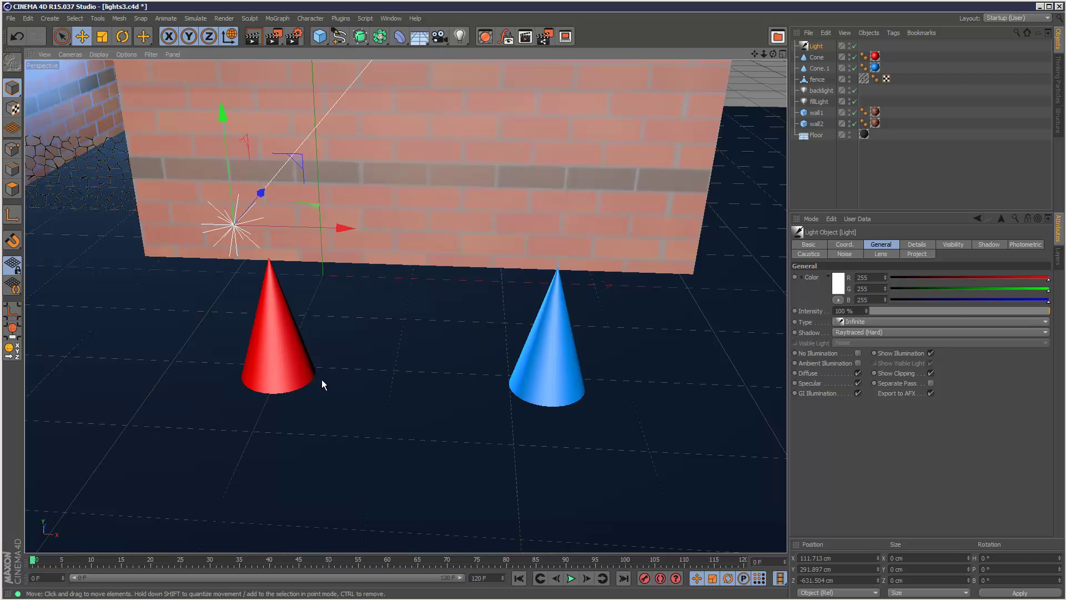
left_click_drag(344, 228, 245, 245)
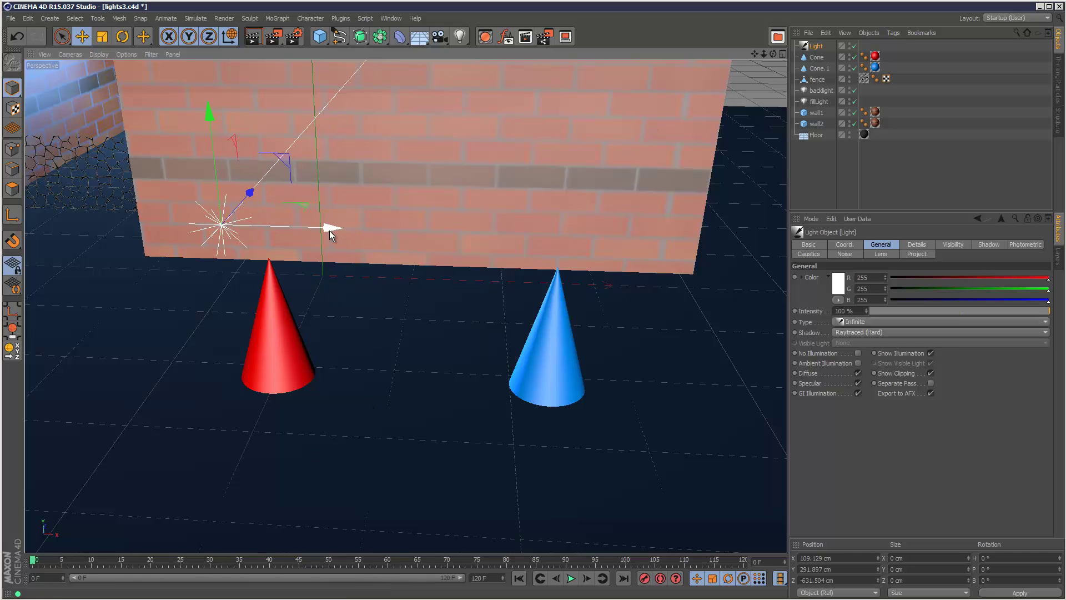
left_click_drag(328, 231, 292, 228)
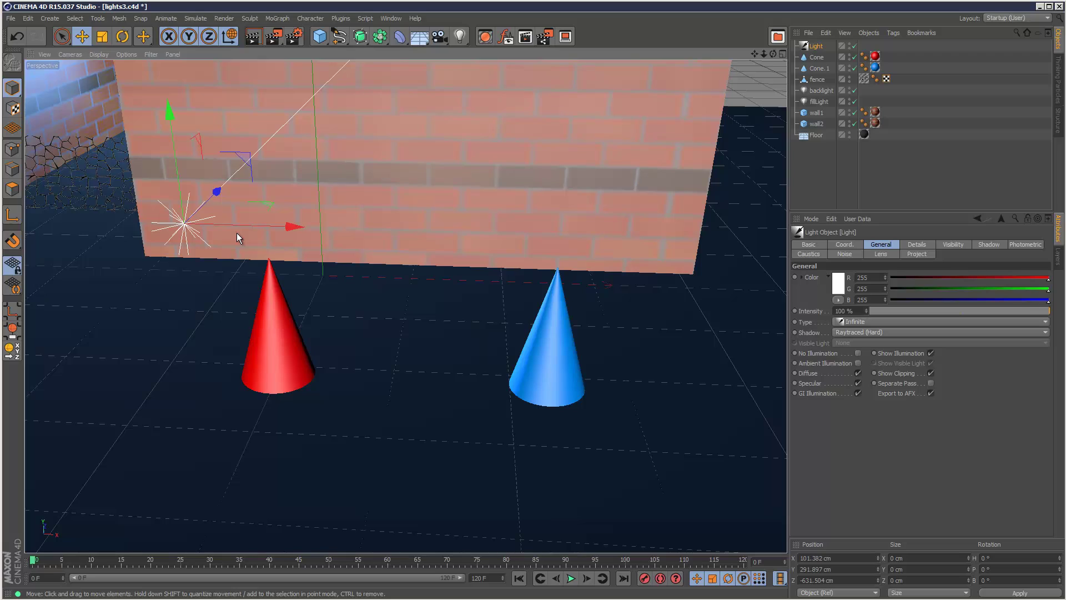
Step: Tilt the infinite light down to P -26.554° and render to check both cones' shadows
key("r")
left_click_drag(161, 223, 194, 210)
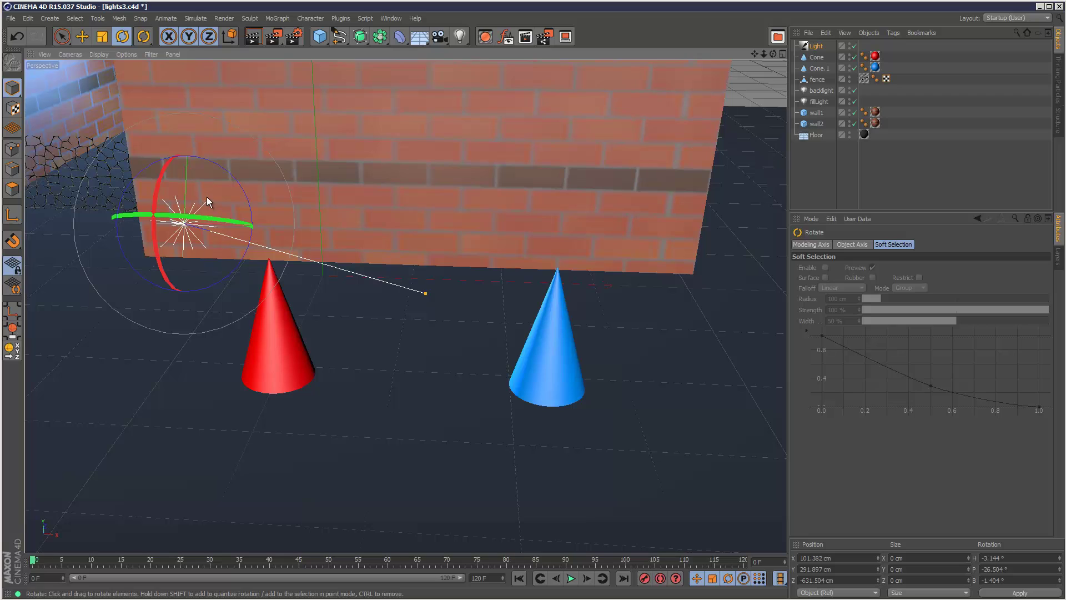
left_click(821, 175)
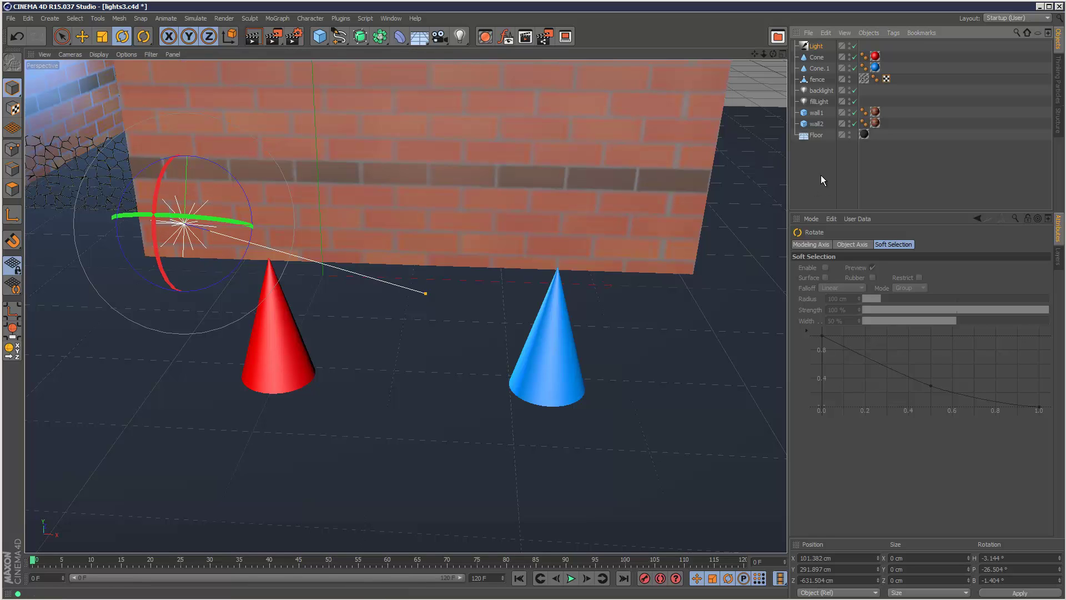
left_click(190, 262)
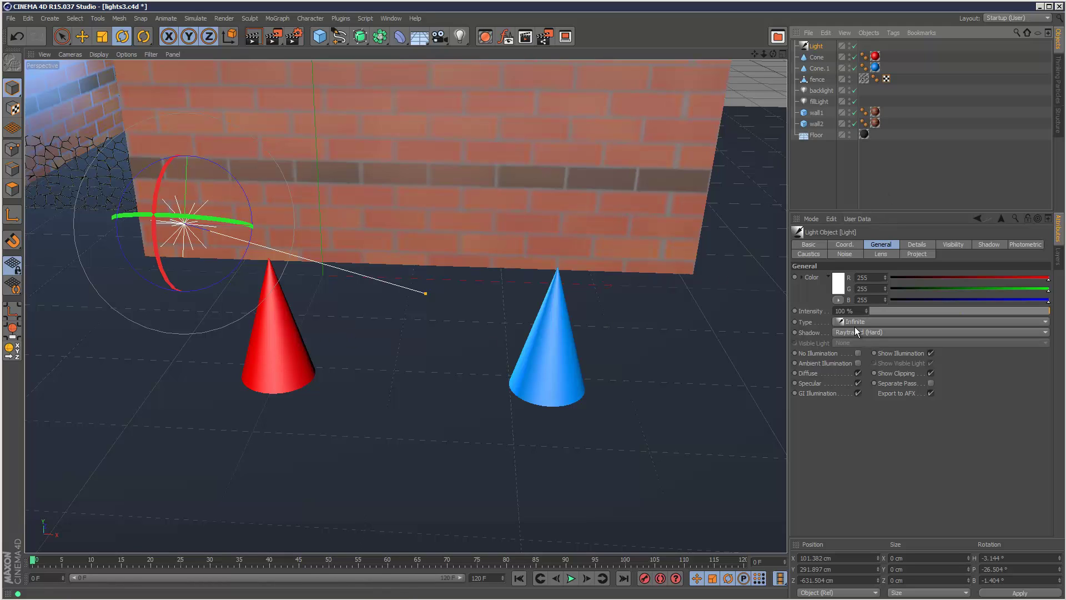
left_click(253, 36)
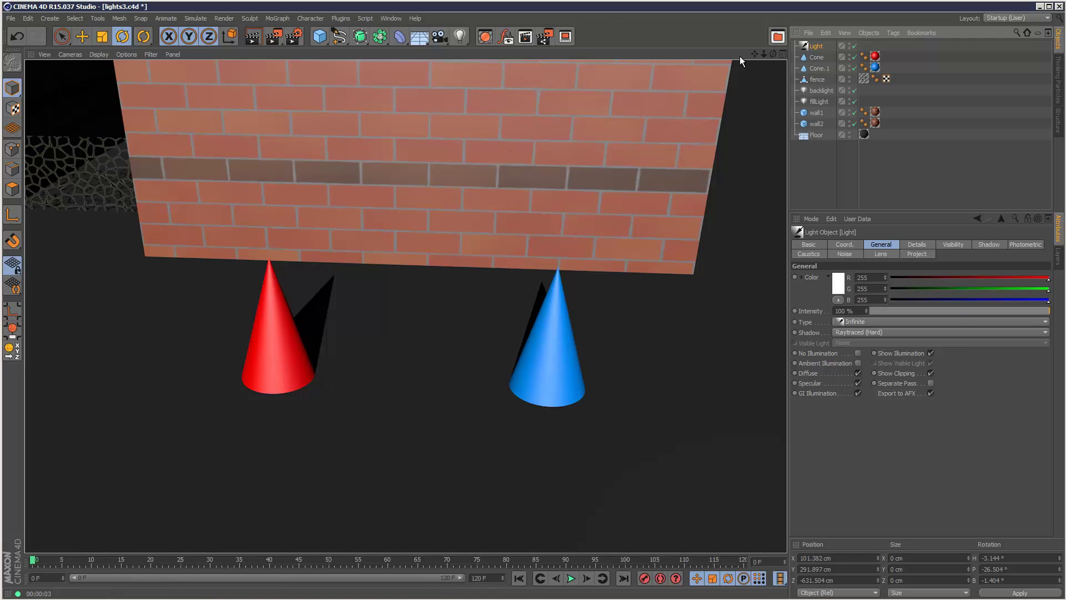
Step: Turn the light's heading to swing the shadows and bring the view closer to the cones
left_click(764, 55)
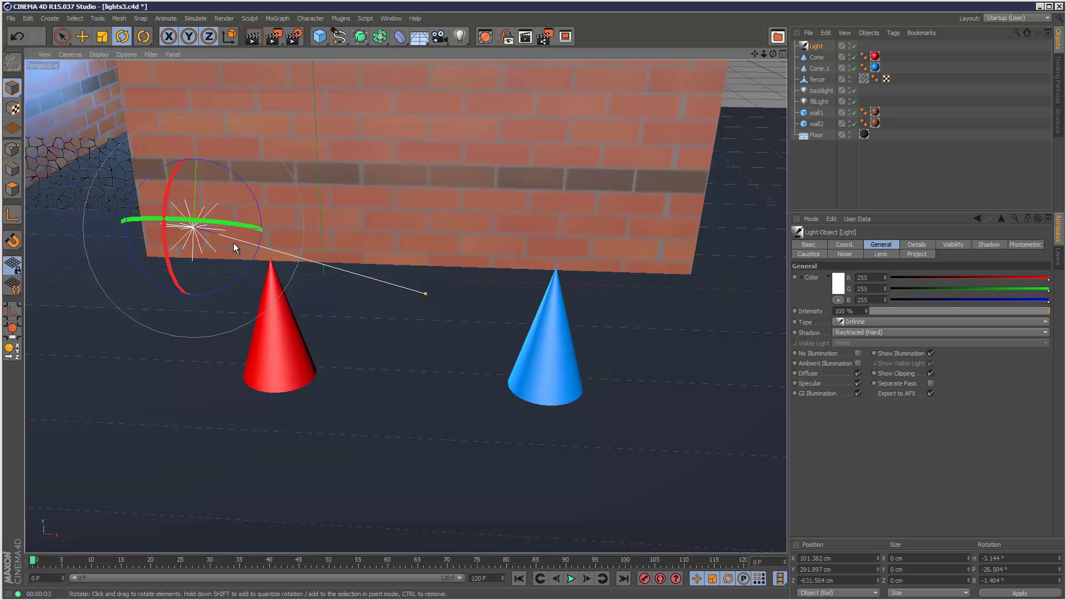
left_click_drag(230, 233, 190, 222)
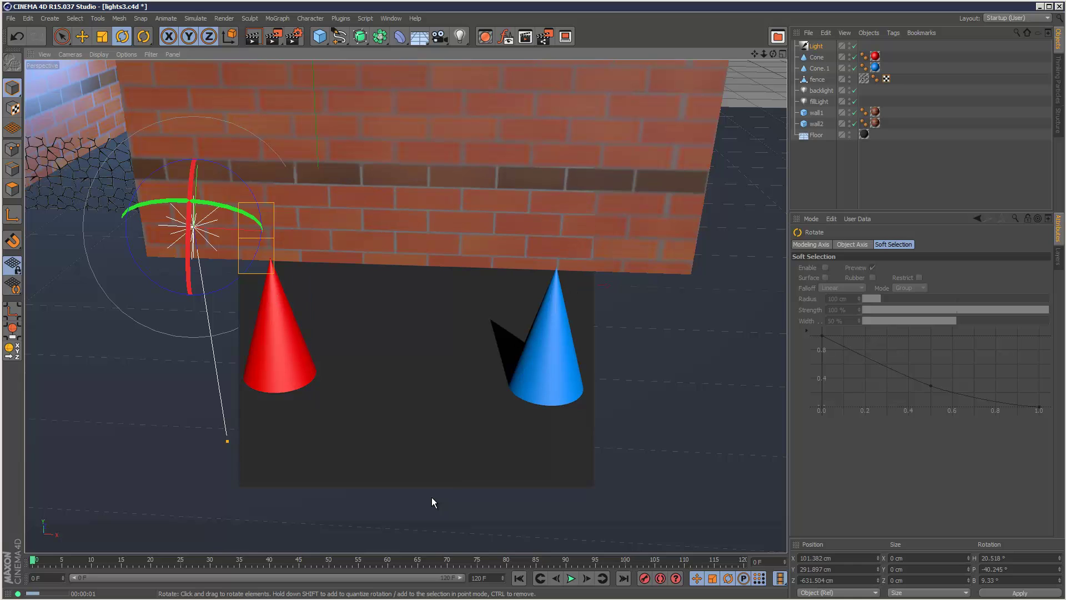
left_click_drag(773, 54, 774, 58)
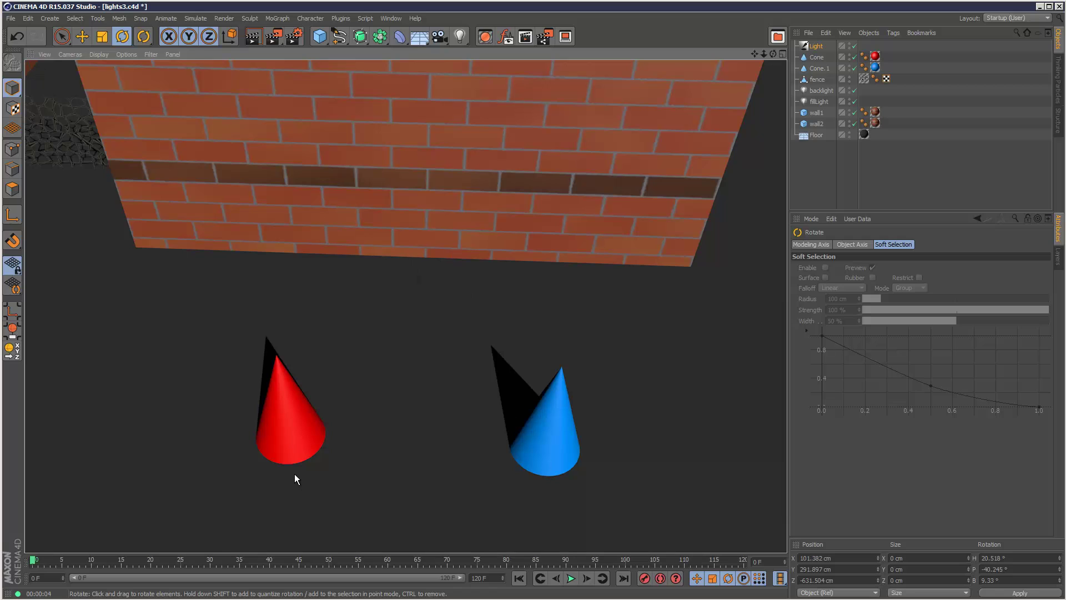
Step: Switch the light back to Omni and render to compare the lighting
left_click(815, 46)
left_click(877, 322)
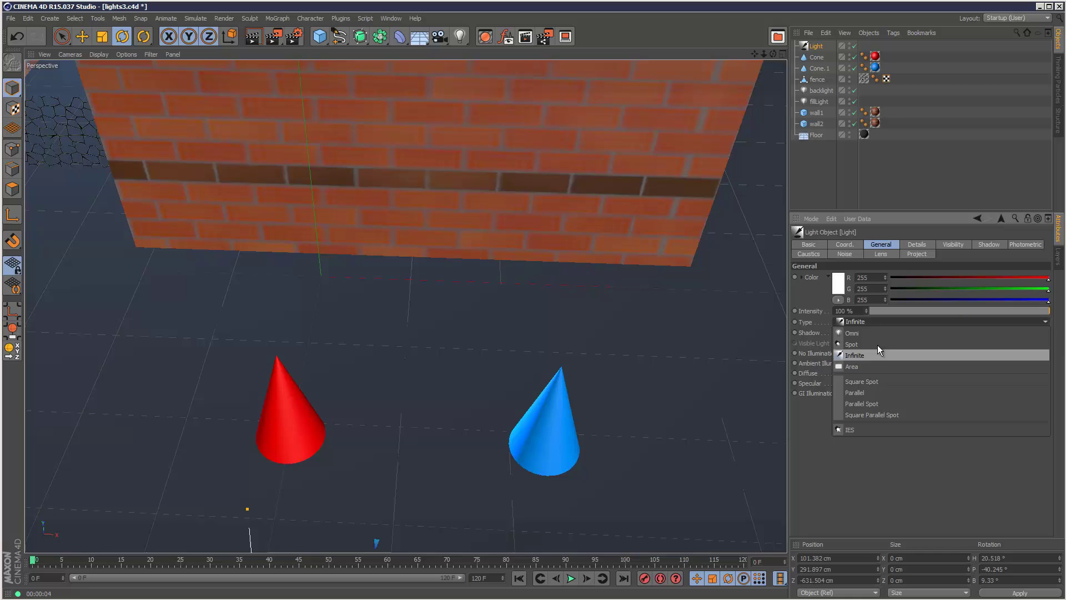
left_click(875, 334)
left_click(253, 37)
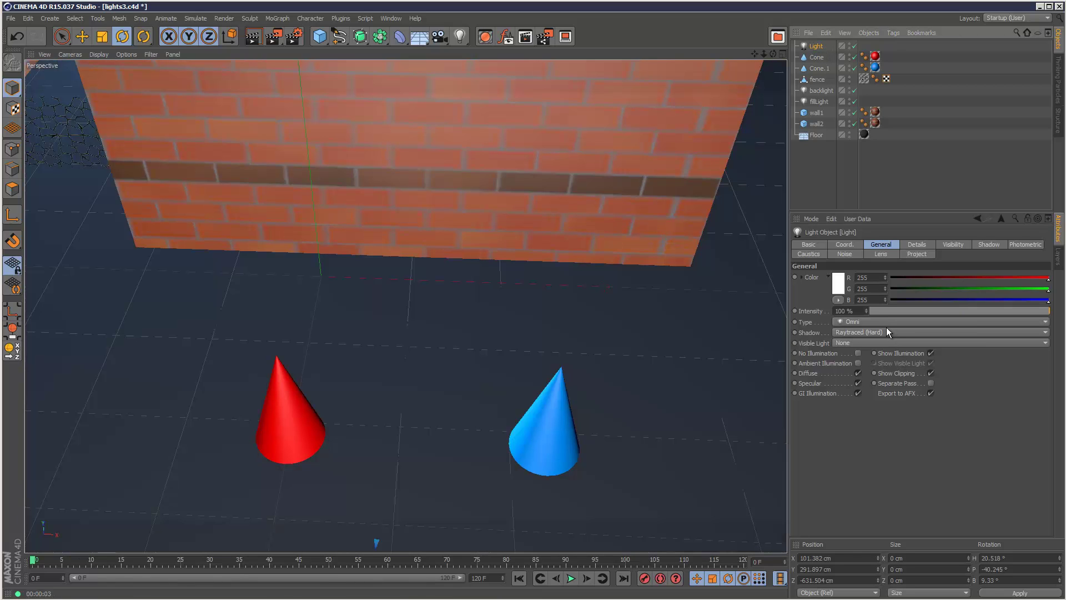
Step: Add a Sun light, delete the original Light object, and show the Sun Expression tag settings
left_click(460, 37)
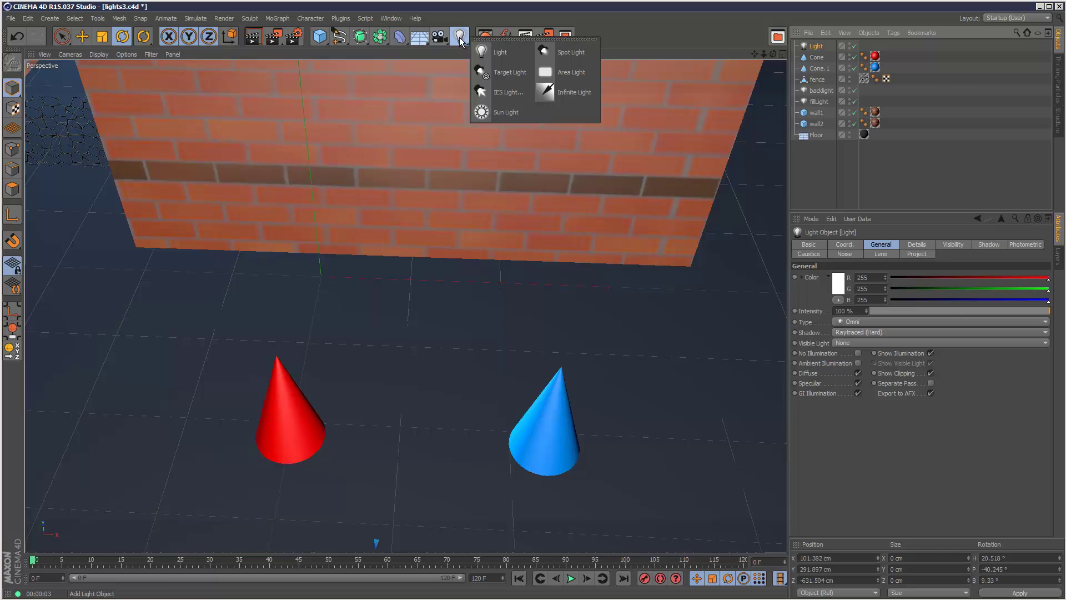
left_click(508, 113)
key("Delete")
left_click(815, 46)
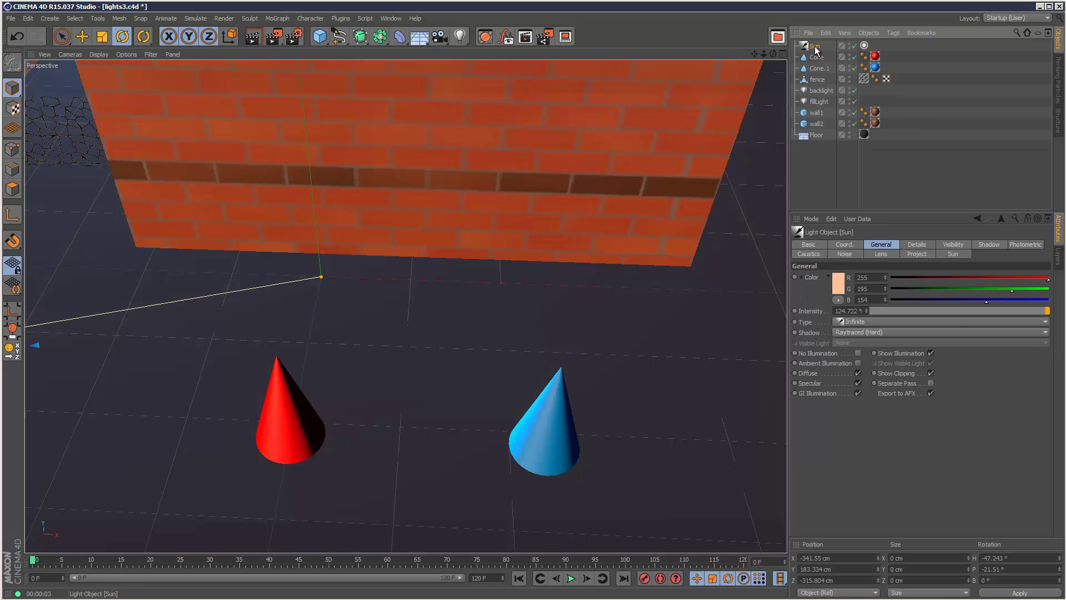
left_click(863, 46)
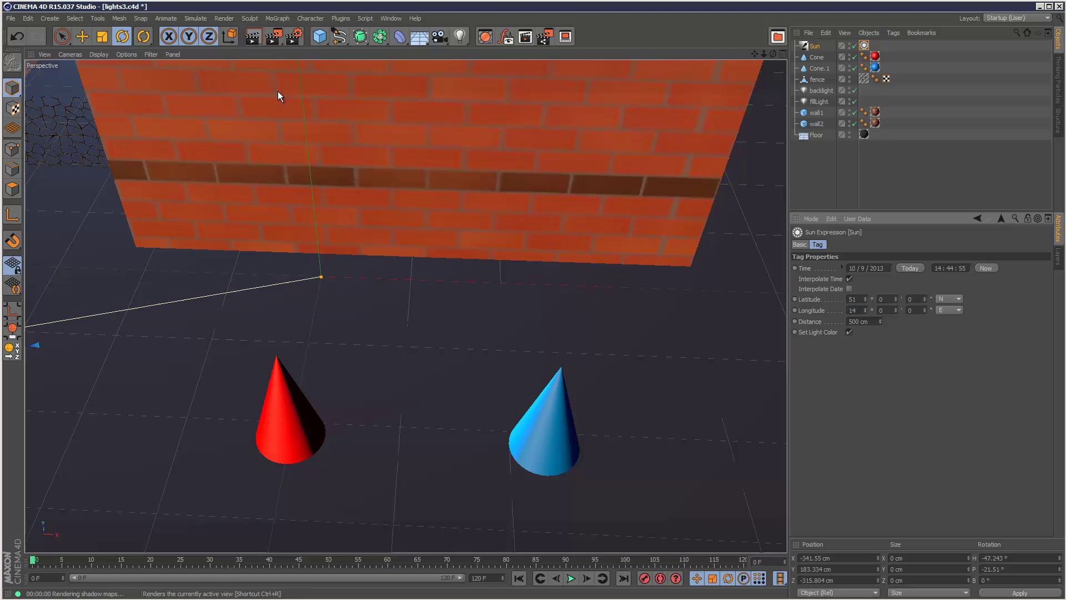
Step: Render the sun's shadows with Ctrl+R, orbit to a lower angle, and show the Sun's General settings
key("ctrl+r")
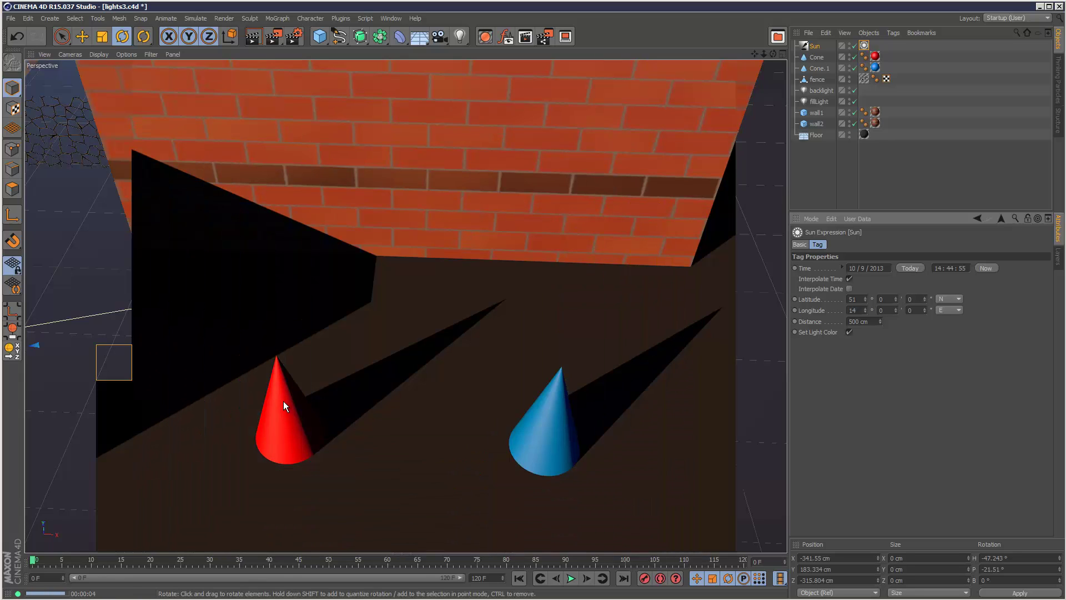
left_click_drag(772, 54, 518, 333)
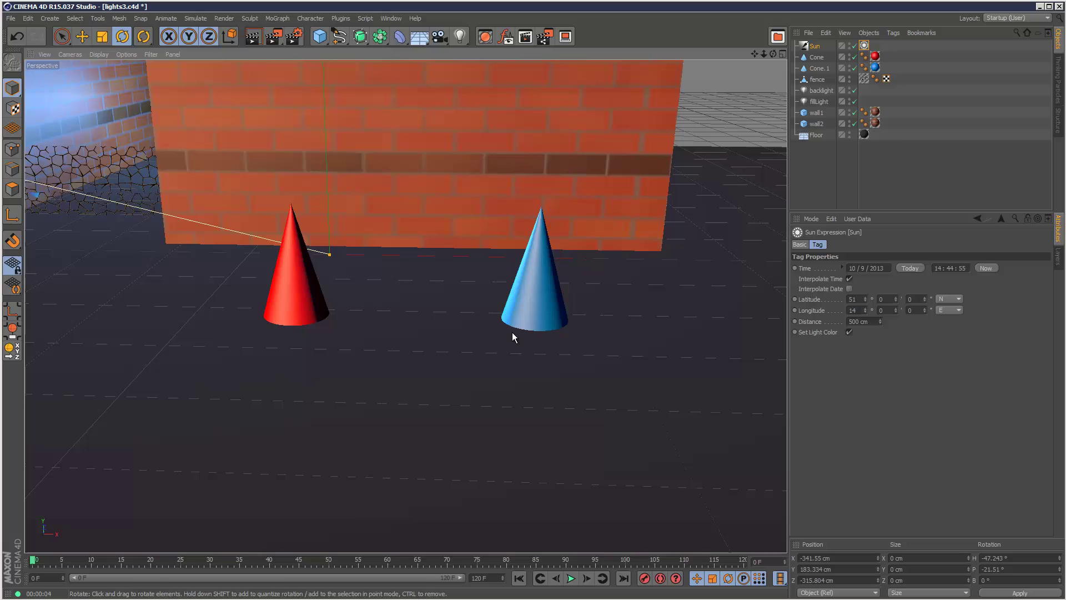
left_click(814, 45)
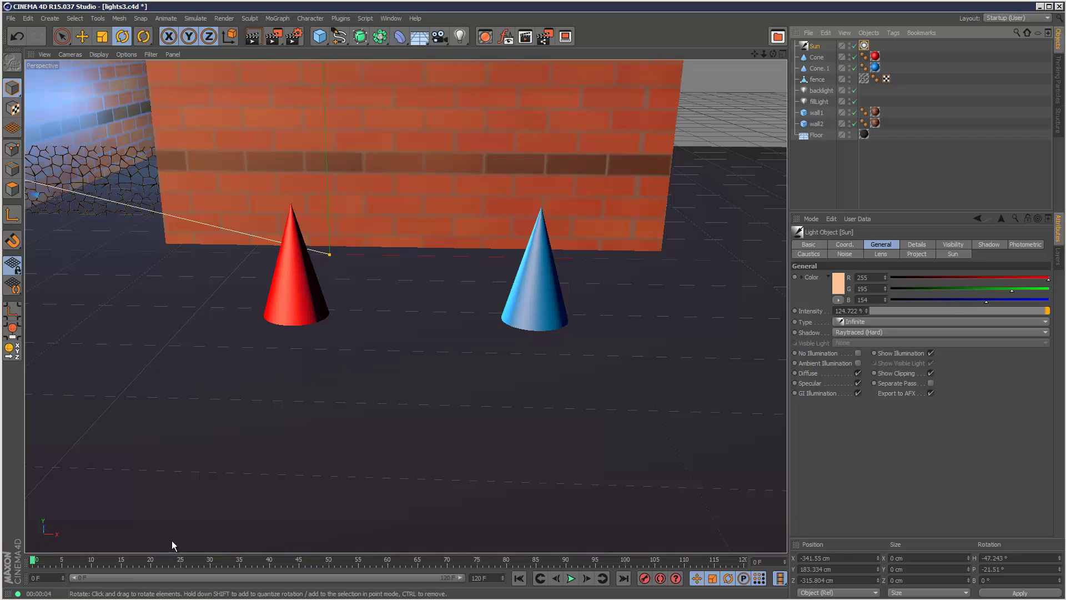
Step: Set the Sun tag's hour to 10 and render the lighting
left_click(864, 45)
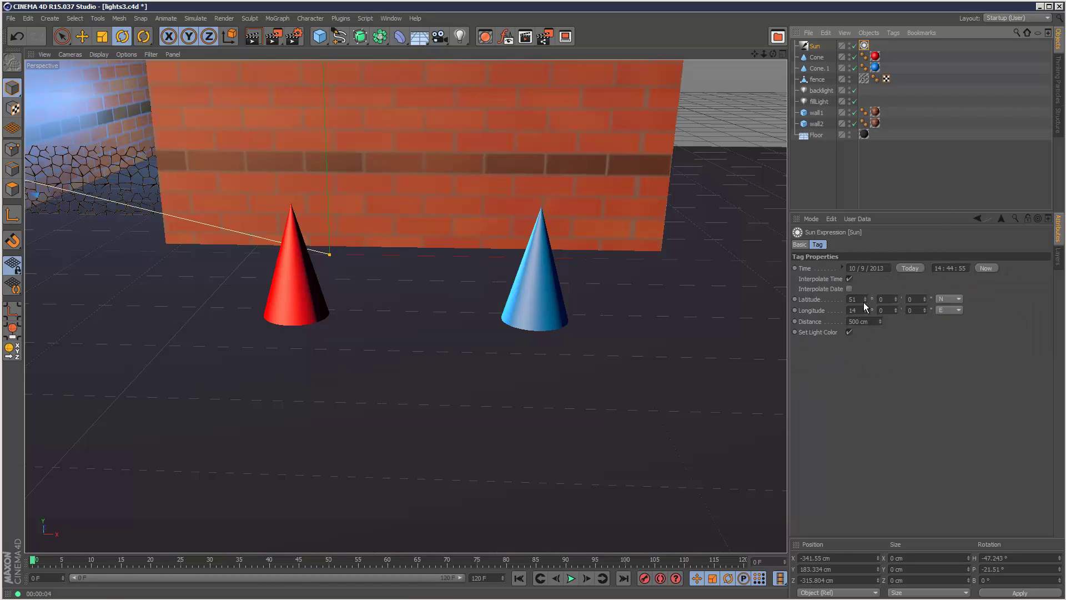
left_click(938, 268)
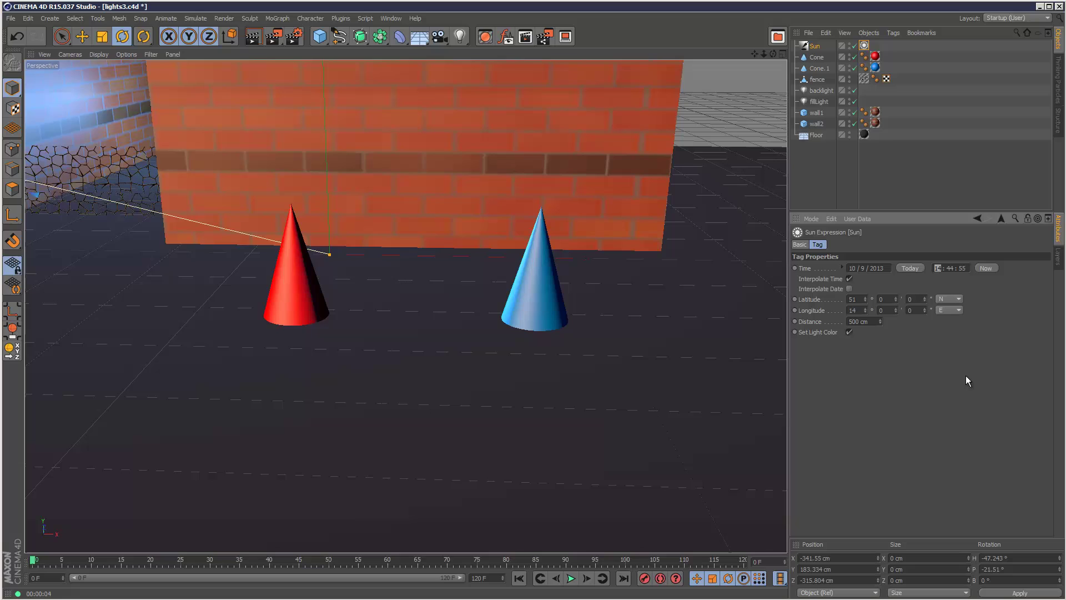
type("0")
key("Return")
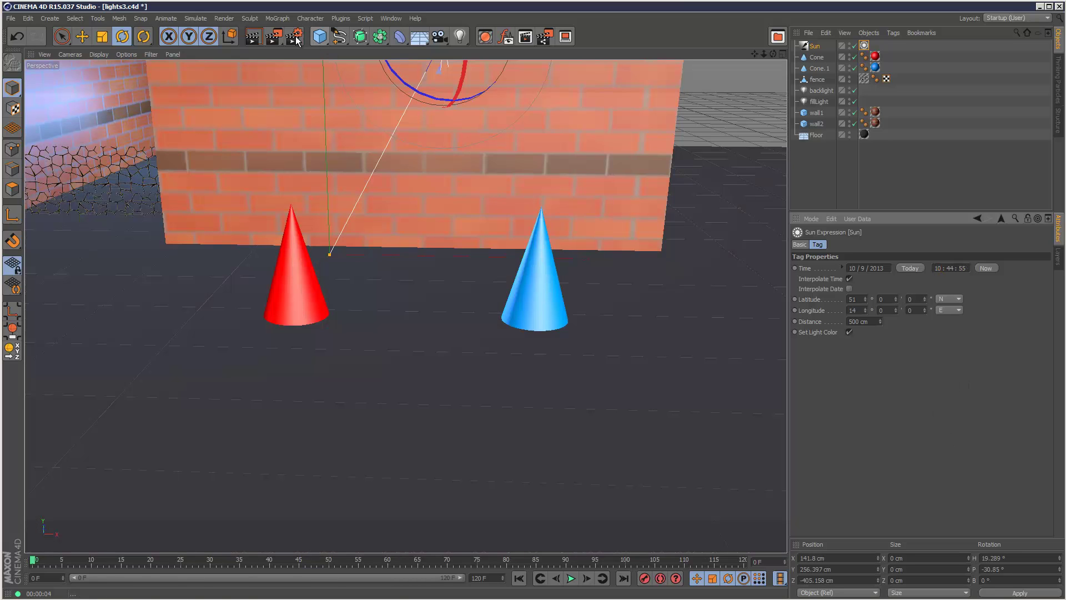
left_click(254, 38)
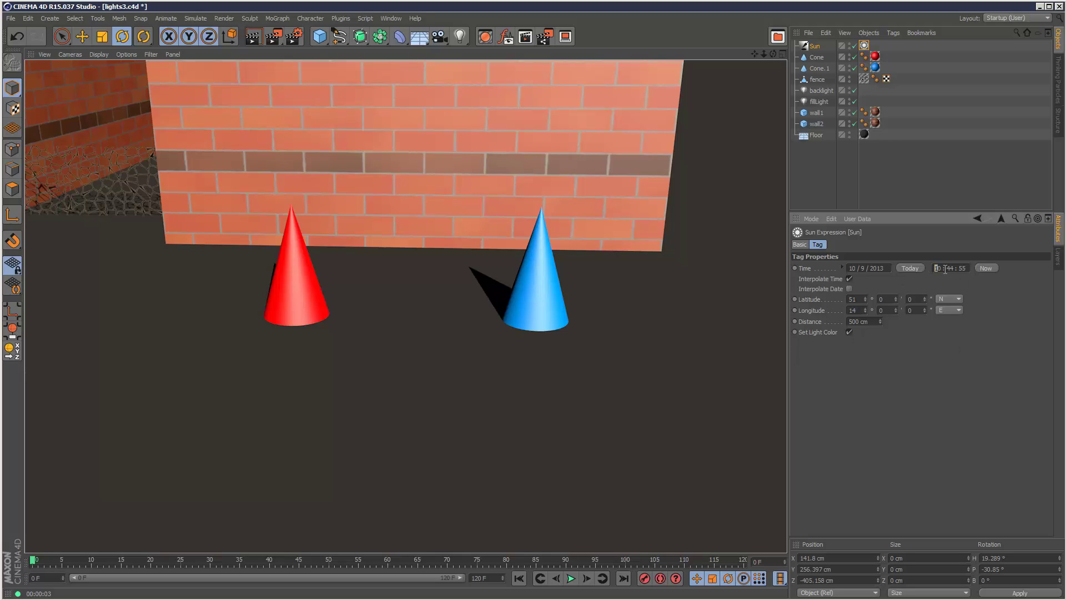
Step: Try sun hours 19 and 17, rendering the shadows at each time
type("19")
key("Return")
left_click(253, 36)
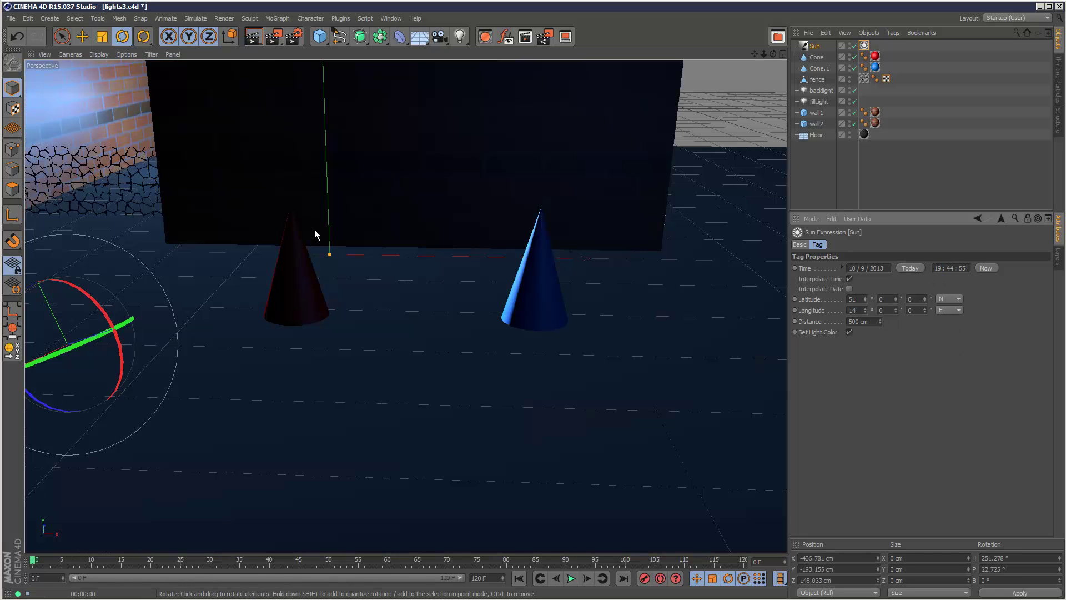
double_click(940, 269)
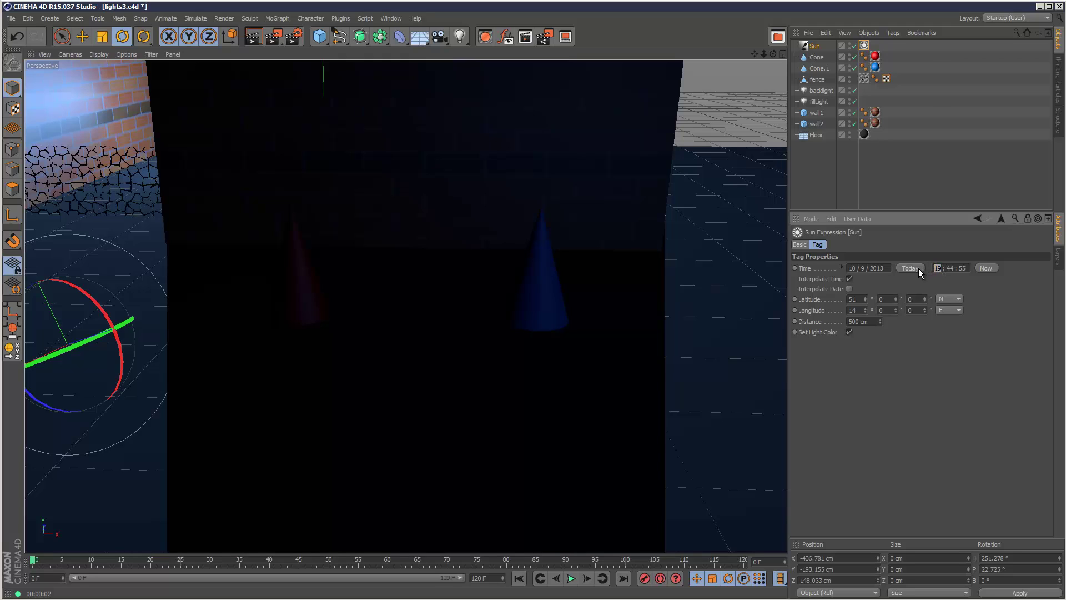
type("17")
key("Return")
left_click(252, 36)
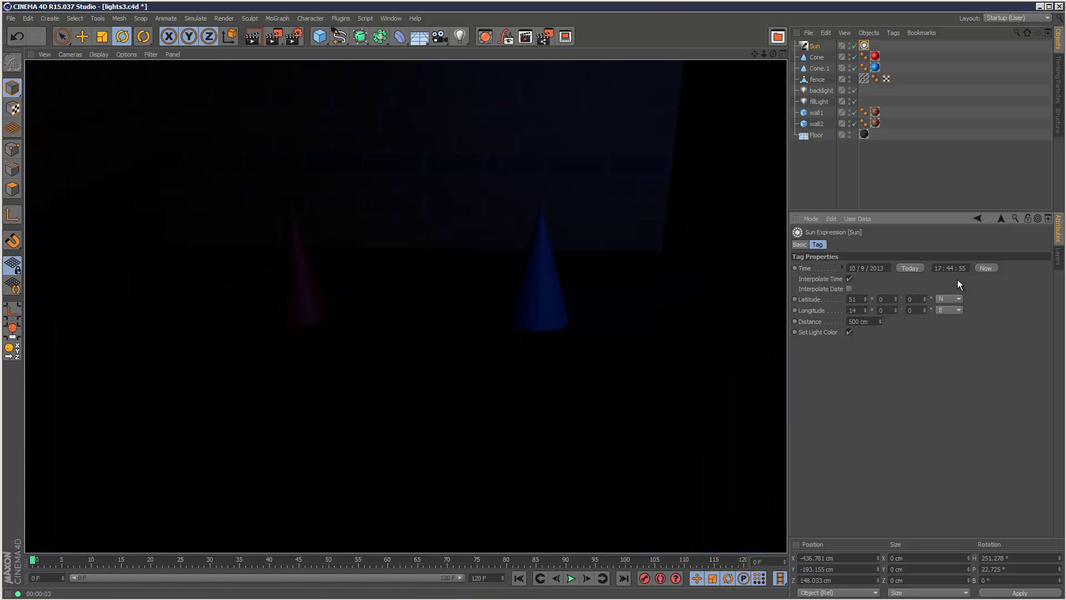
Step: Reset the sun time to now, then set the hour to 15 for 15:46:33
left_click(981, 269)
double_click(939, 269)
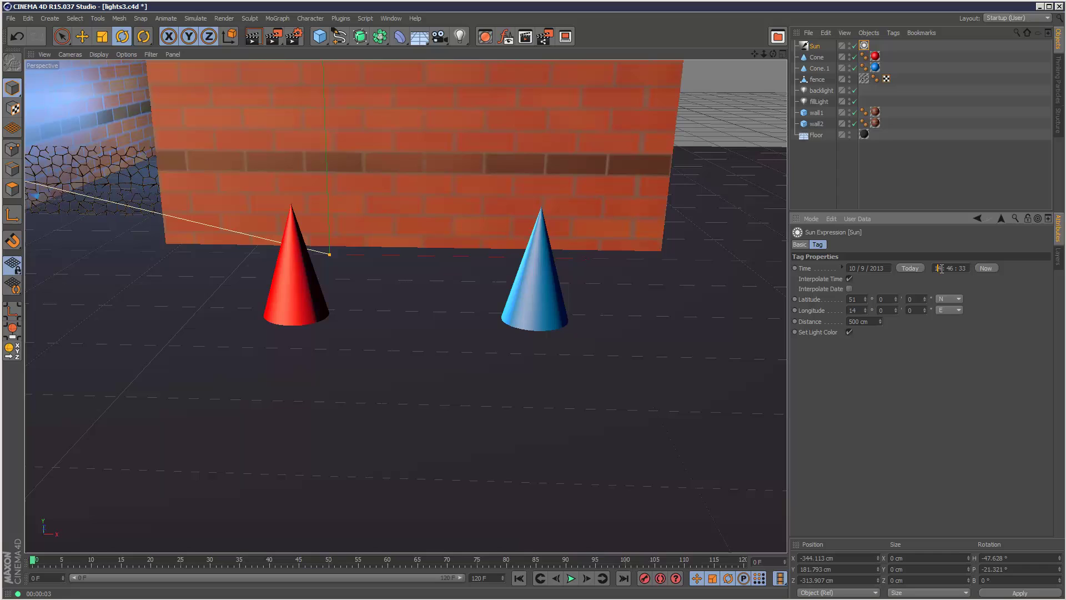
type("15")
key("Return")
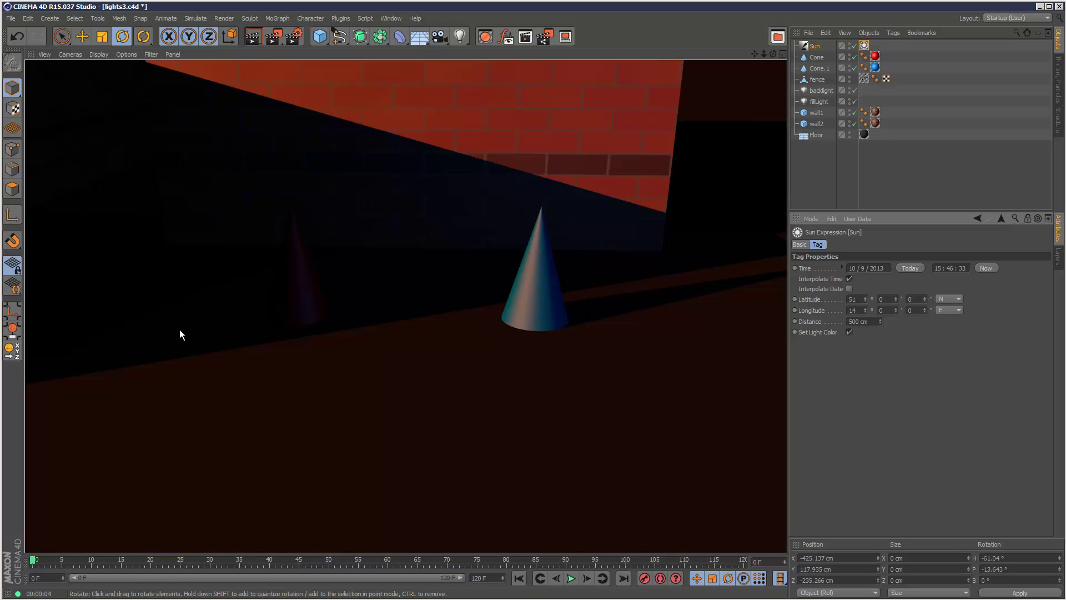
Step: Group the Sun light under a new Null and expand the Null to show it
left_click(815, 46)
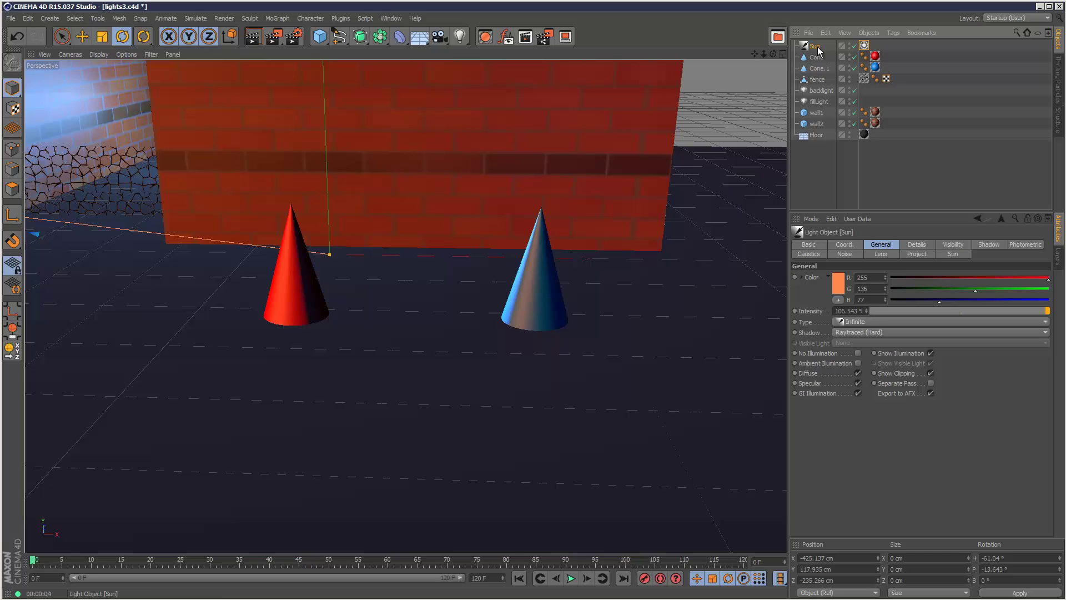
key("ctrl+z")
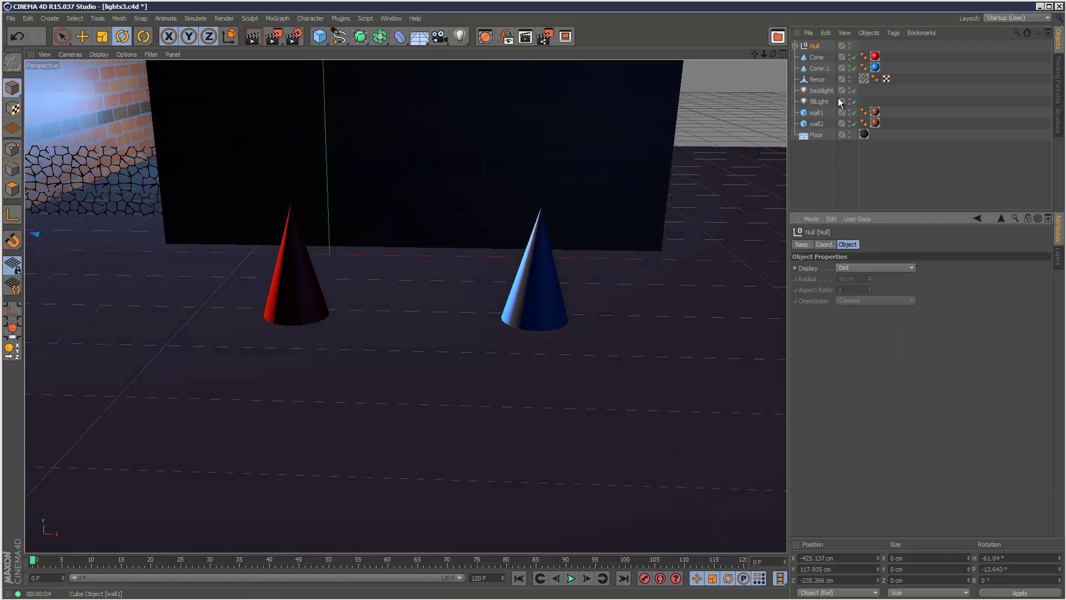
left_click(796, 46)
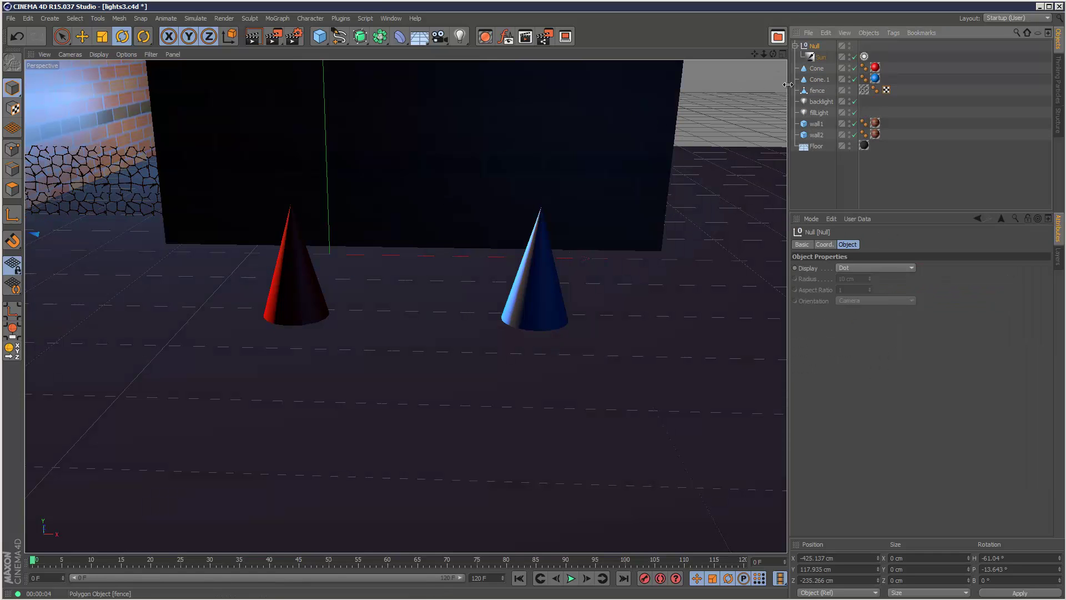
Step: Rotate the Null to H 55.466°, P 6.182°, B 12.185° and render the new shadows
left_click_drag(765, 55, 517, 331)
left_click_drag(258, 283, 404, 275)
left_click_drag(764, 54, 518, 330)
left_click(252, 36)
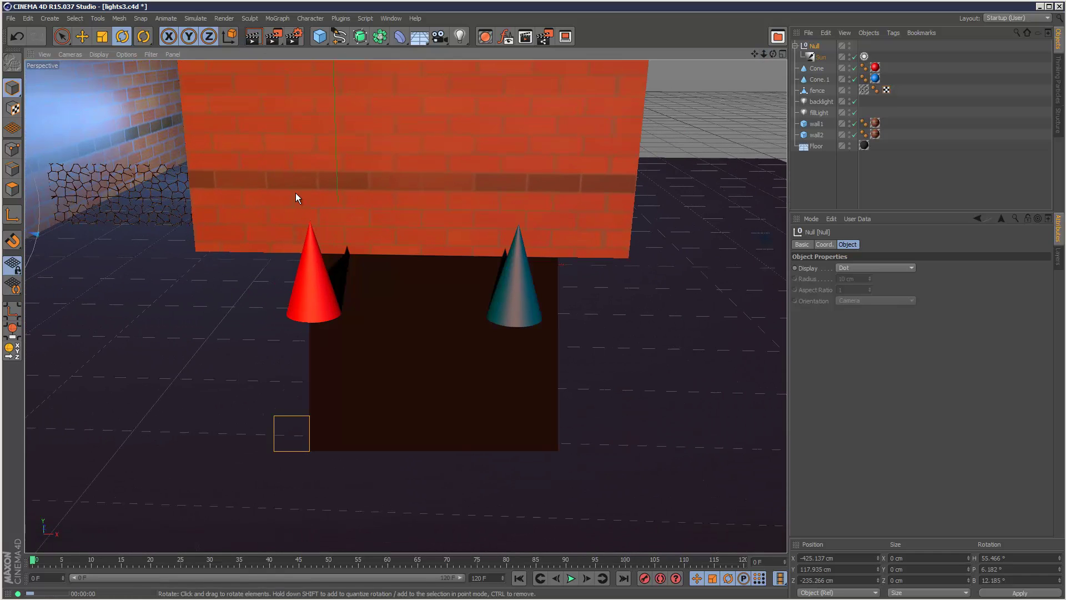